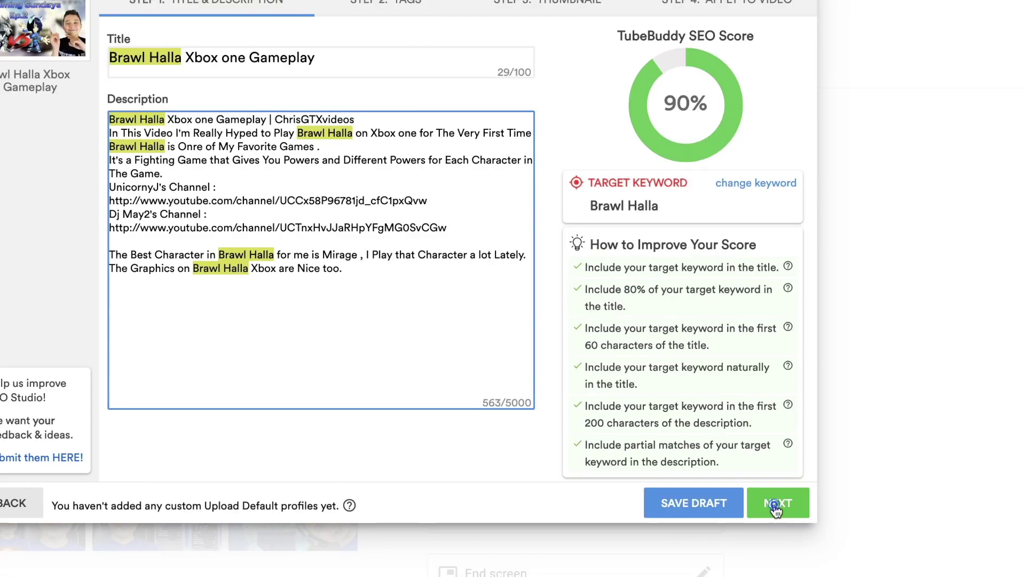
Add the tags Brawl Halla, Brawl Halla Xbox One, BrawlHalla Xbox One and Xbox Brawl Halla
{"action": "left_click", "coordinate": [776, 508]}
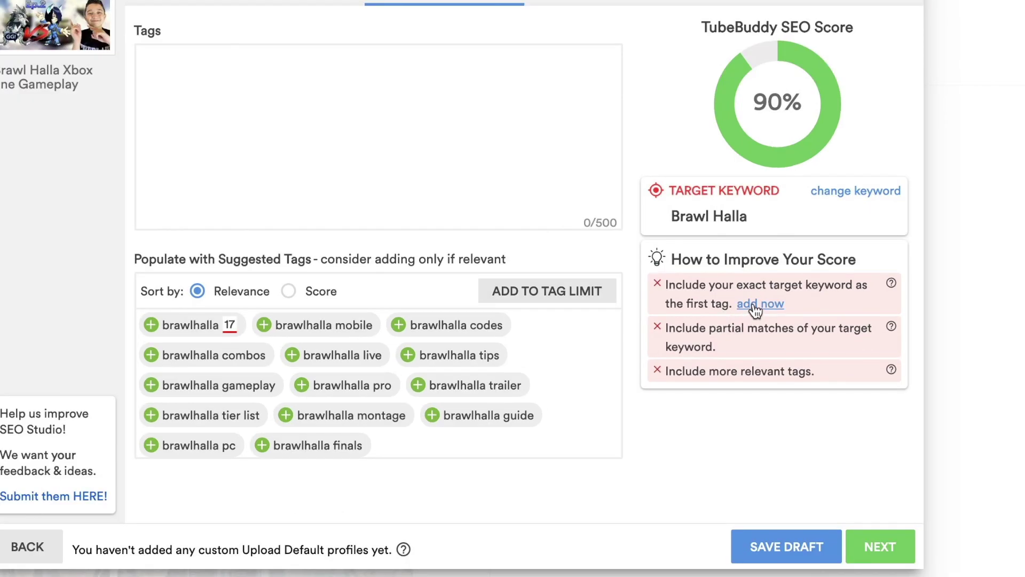
{"action": "left_click", "coordinate": [752, 307]}
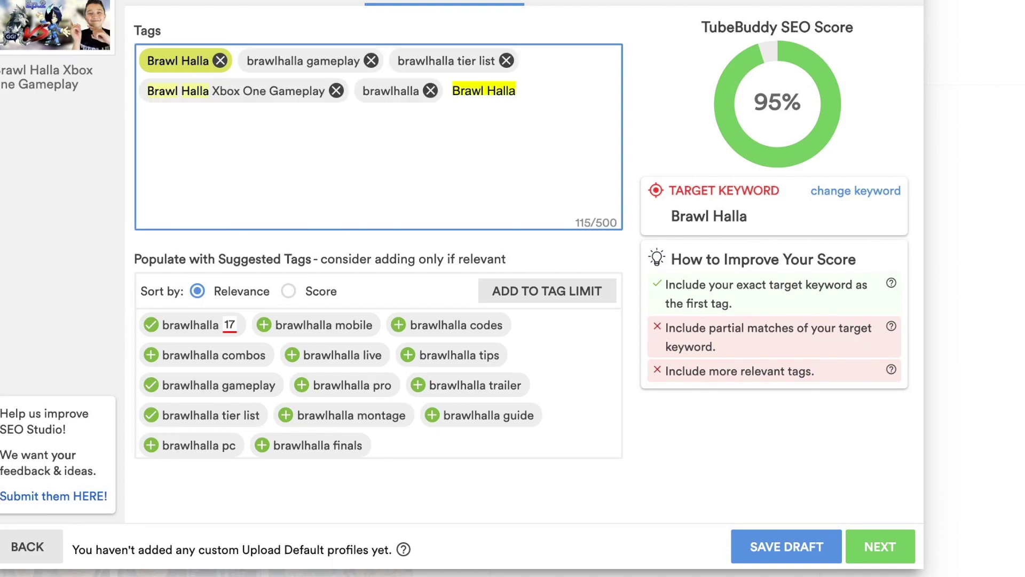
{"action": "type", "text": "Xbox One"}
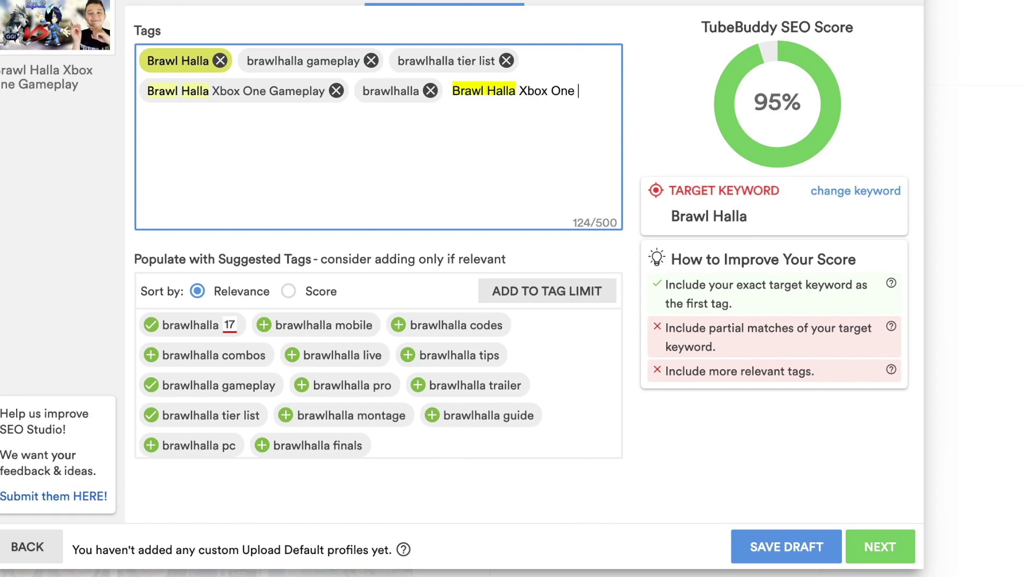
{"action": "key", "text": "Return"}
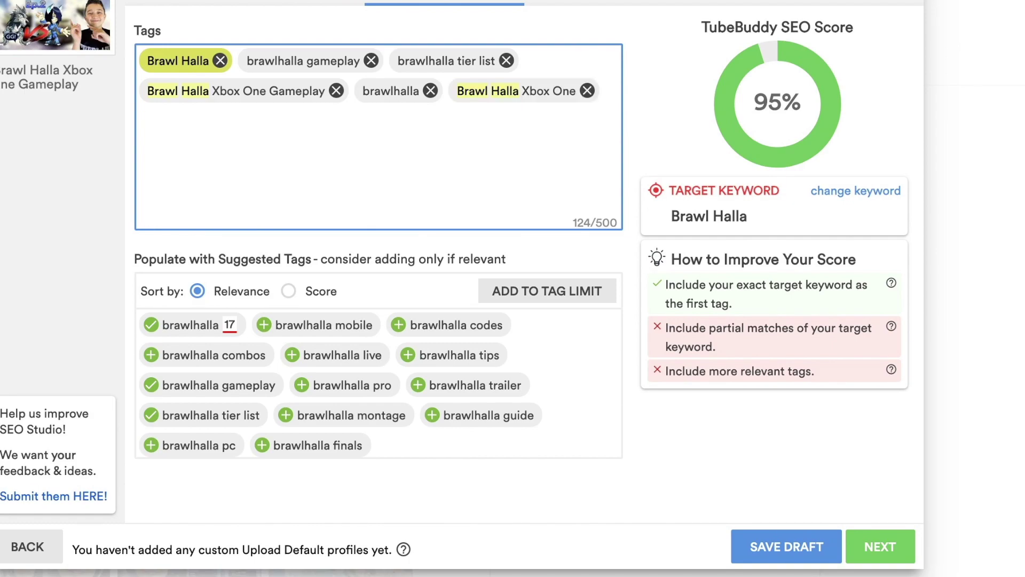
{"action": "type", "text": "BrawlHalla Xbox One"}
{"action": "key", "text": "Return"}
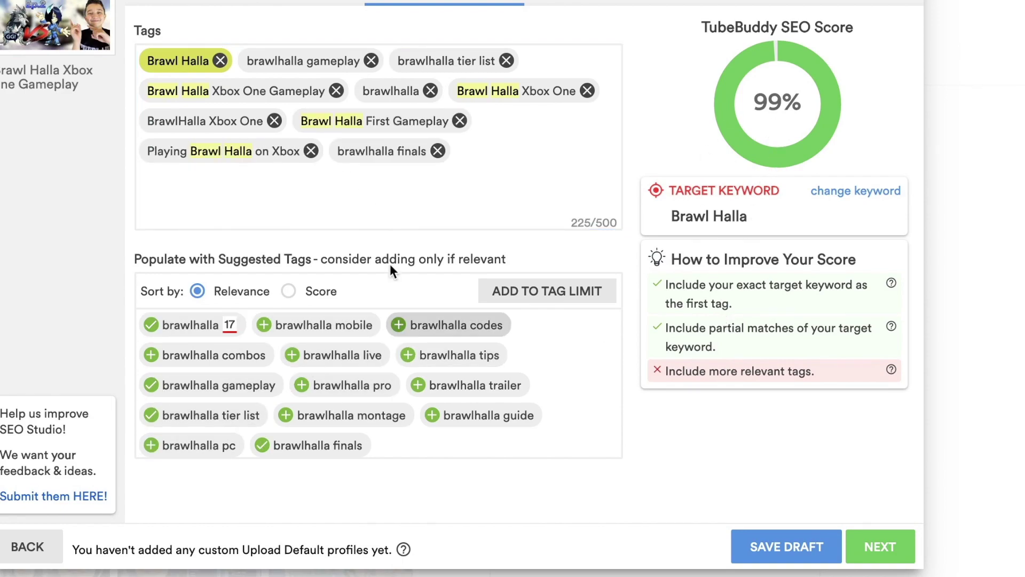
{"action": "type", "text": "Xbox Bra"}
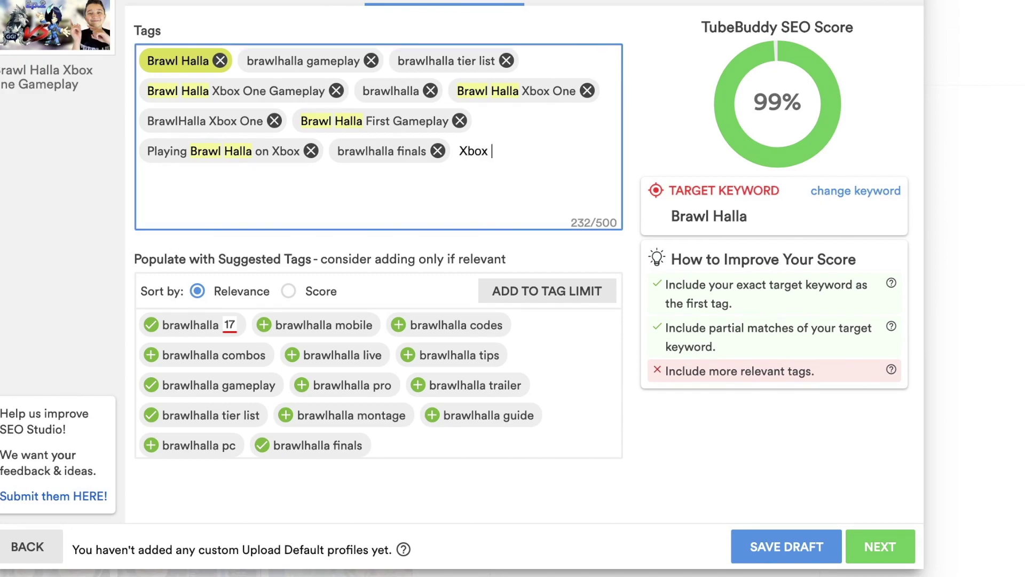
{"action": "type", "text": "wlhalla"}
{"action": "key", "text": "BackSpace"}
{"action": "key", "text": "BackSpace"}
{"action": "key", "text": "BackSpace"}
{"action": "key", "text": "BackSpace"}
{"action": "key", "text": "BackSpace"}
{"action": "type", "text": "Halla"}
{"action": "key", "text": "Return"}
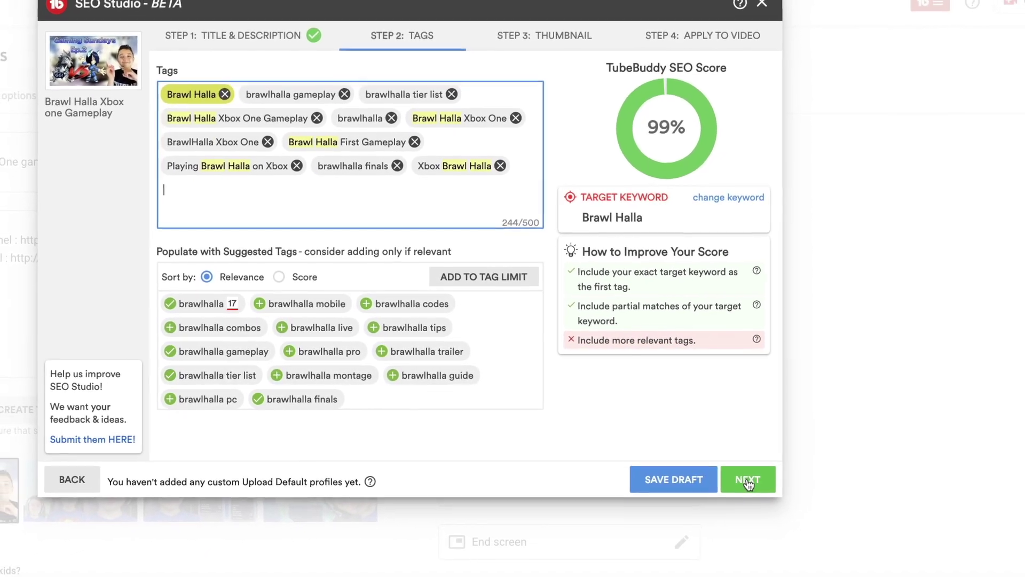
Go past the Thumbnail step, apply the optimization to the video, and close SEO Studio
{"action": "left_click", "coordinate": [749, 480]}
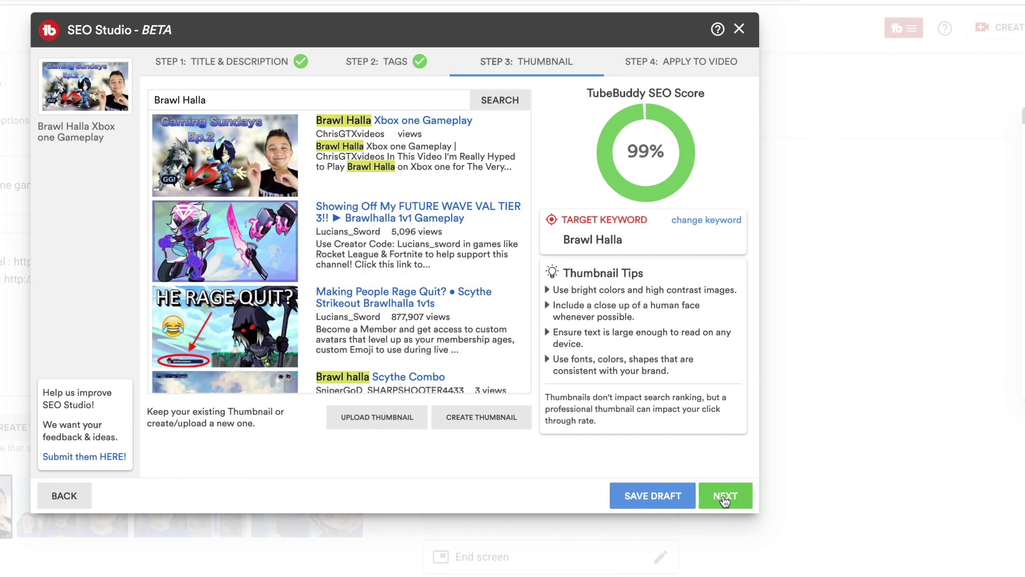
{"action": "left_click", "coordinate": [720, 470]}
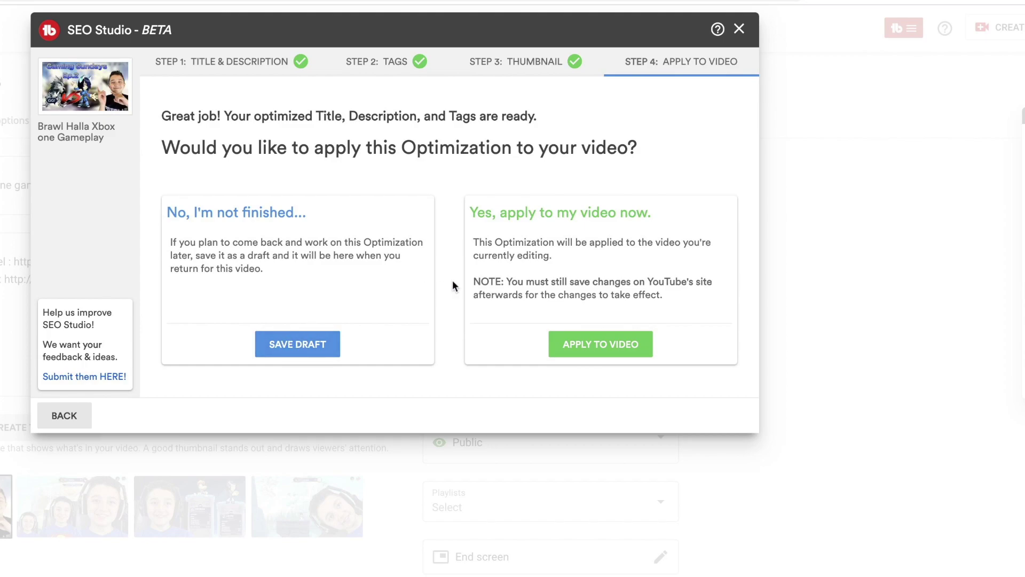
{"action": "left_click", "coordinate": [589, 347]}
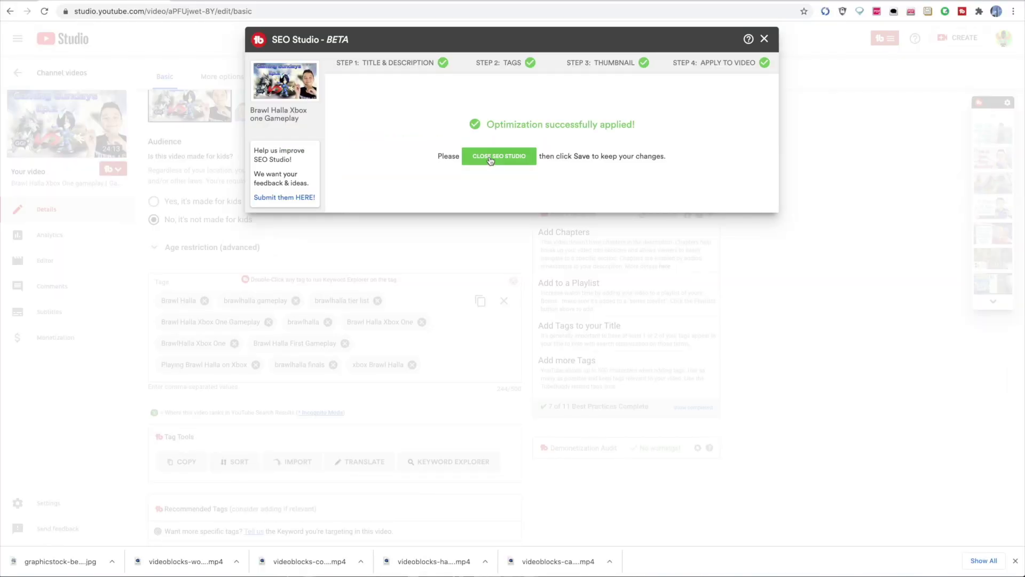
{"action": "left_click", "coordinate": [490, 160]}
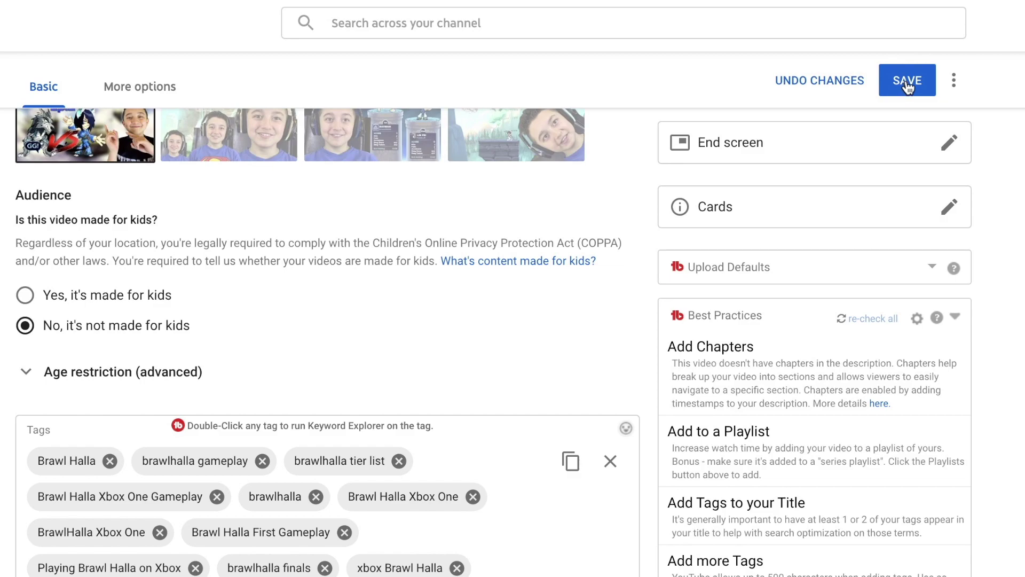
Save the updated video details, then go to the video's watch page on YouTube
{"action": "left_click", "coordinate": [908, 86]}
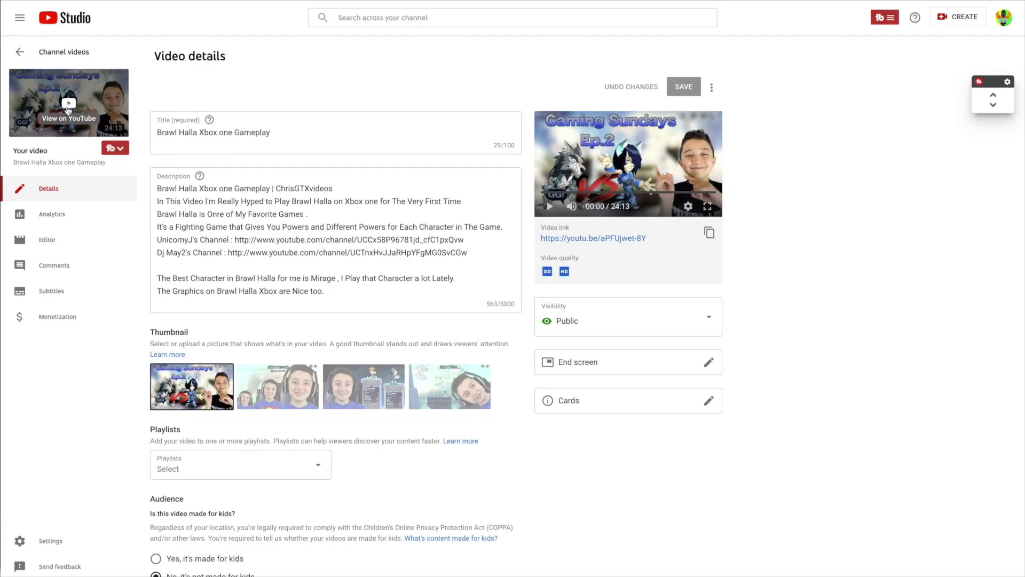
{"action": "left_click", "coordinate": [70, 106]}
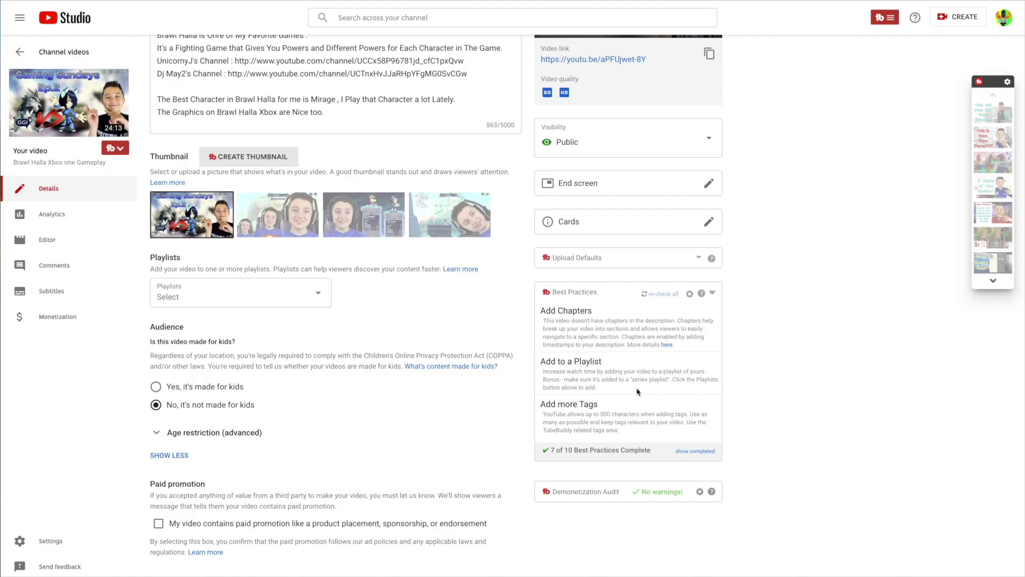
Show the completed TubeBuddy best practices and scroll through the whole checklist
{"action": "scroll", "coordinate": [637, 391], "scroll_direction": "up", "scroll_amount": 1}
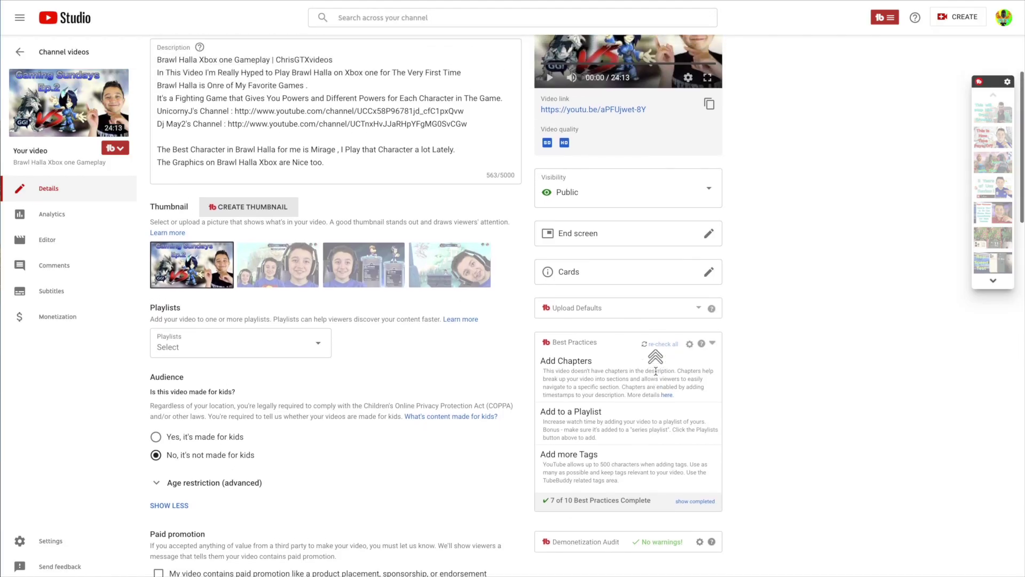
{"action": "scroll", "coordinate": [659, 360], "scroll_direction": "down", "scroll_amount": 2}
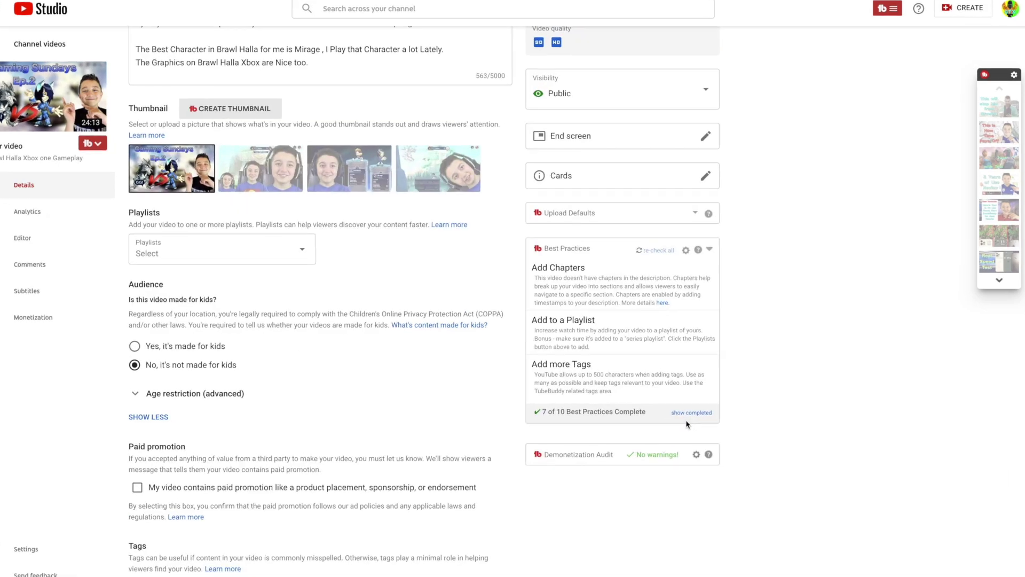
{"action": "left_click", "coordinate": [590, 446]}
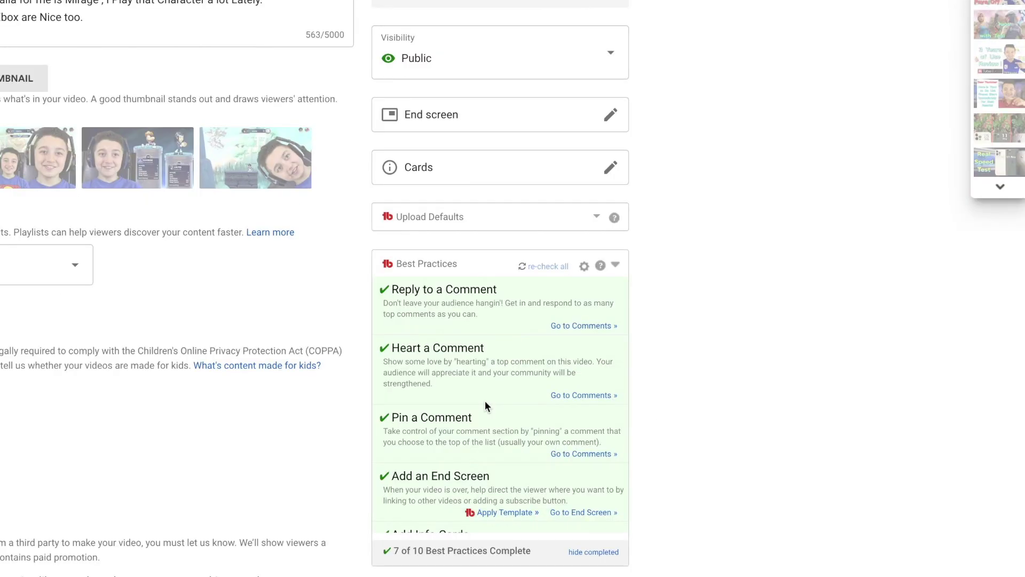
{"action": "scroll", "coordinate": [485, 406], "scroll_direction": "down", "scroll_amount": 5}
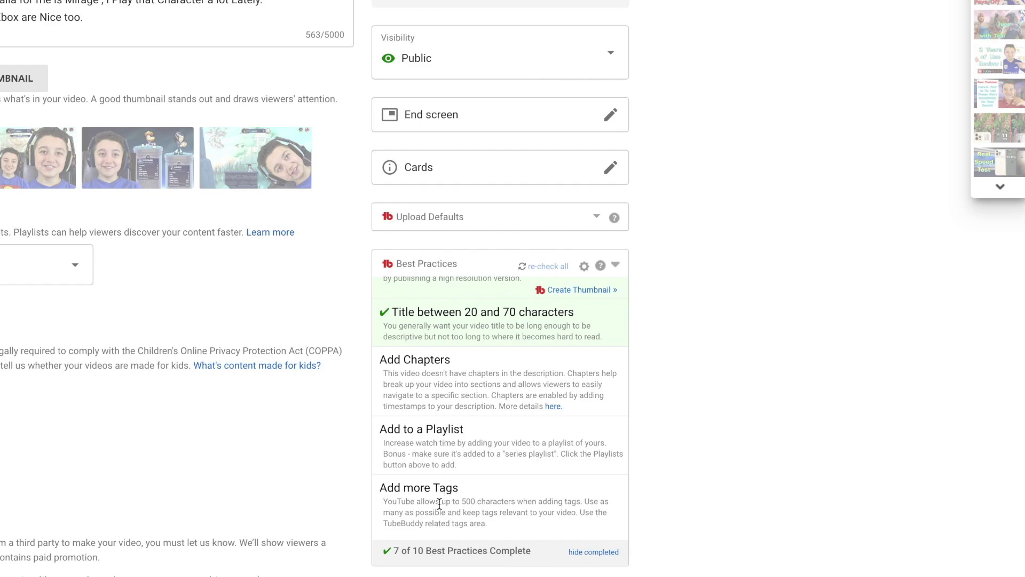
{"action": "scroll", "coordinate": [488, 385], "scroll_direction": "down", "scroll_amount": 2}
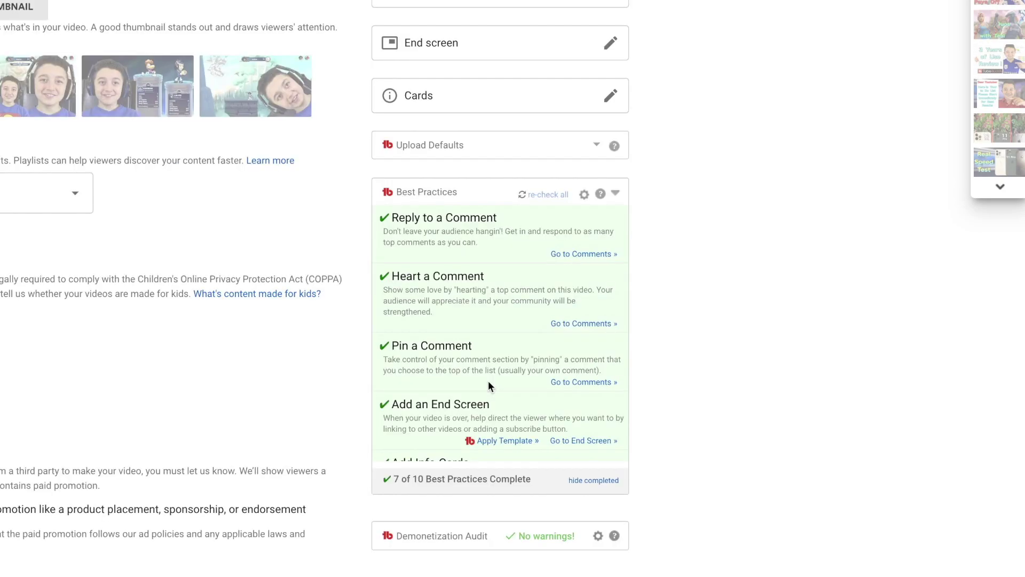
{"action": "scroll", "coordinate": [489, 386], "scroll_direction": "down", "scroll_amount": 3}
{"action": "scroll", "coordinate": [488, 384], "scroll_direction": "down", "scroll_amount": 4}
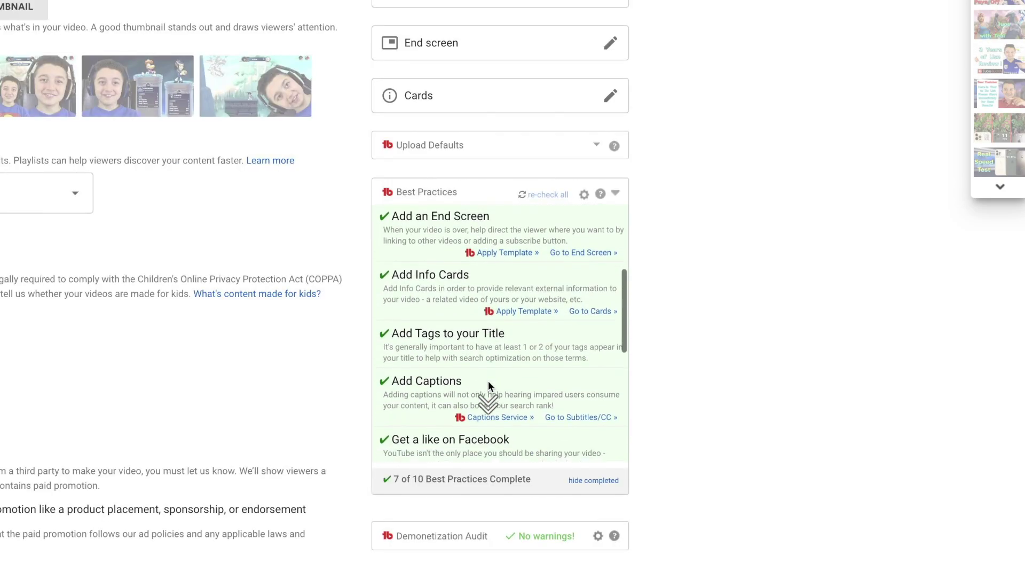
{"action": "scroll", "coordinate": [488, 380], "scroll_direction": "down", "scroll_amount": 3}
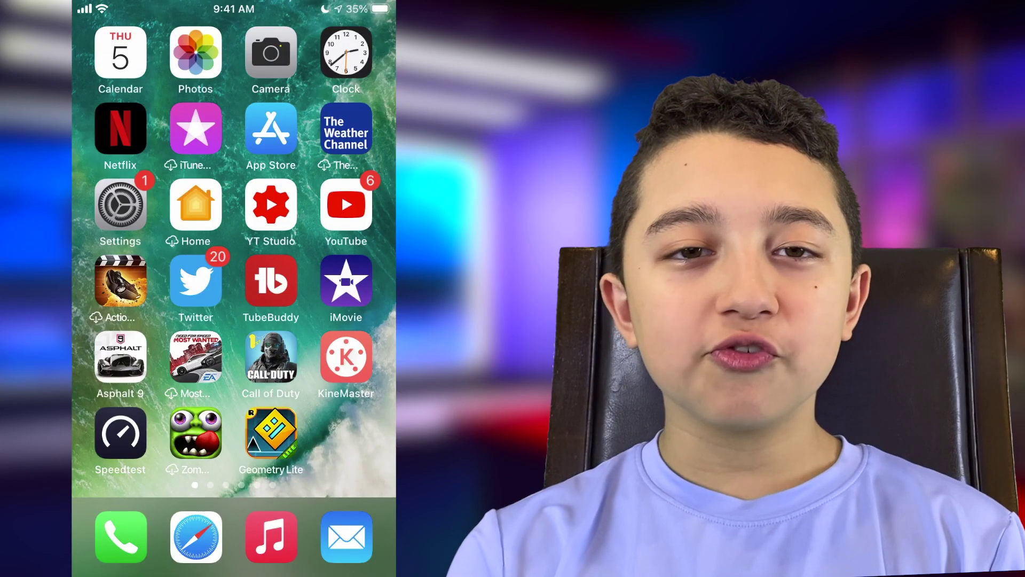
In the TubeBuddy app's Tag Explorer, search the tag 'Fort nite solo 22 kills Win live'
{"action": "left_click", "coordinate": [270, 281]}
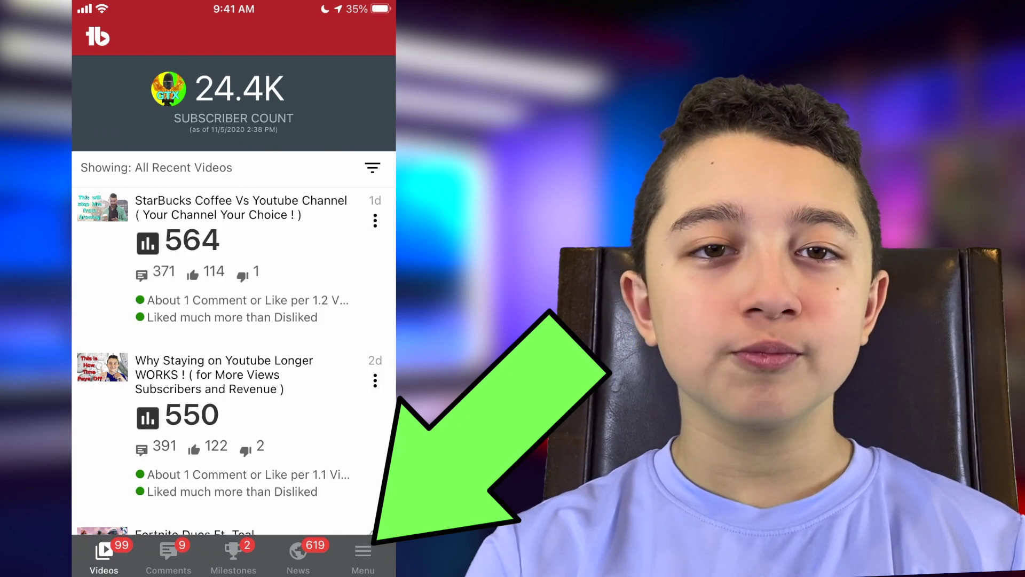
{"action": "left_click", "coordinate": [364, 559]}
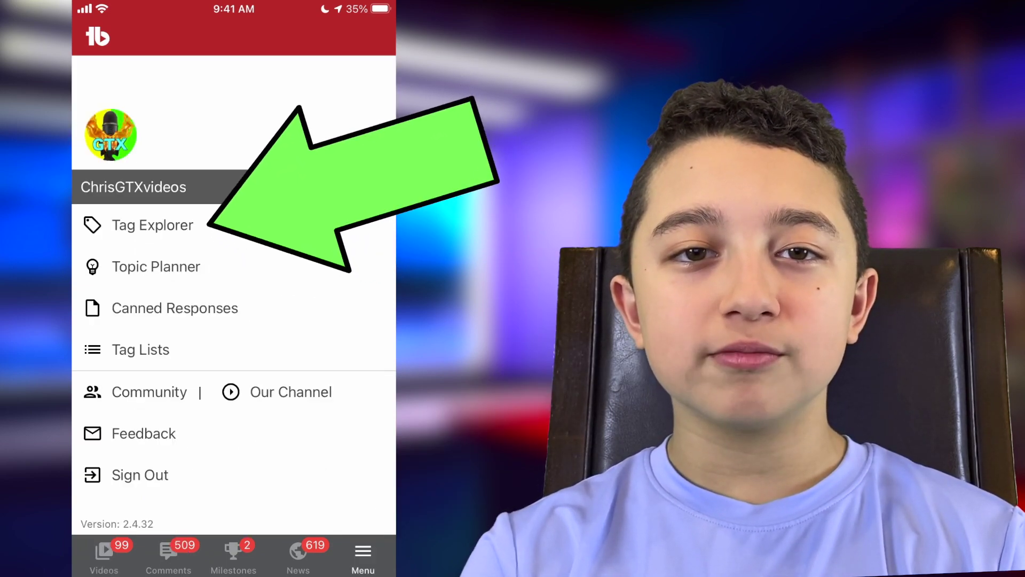
{"action": "left_click", "coordinate": [152, 225]}
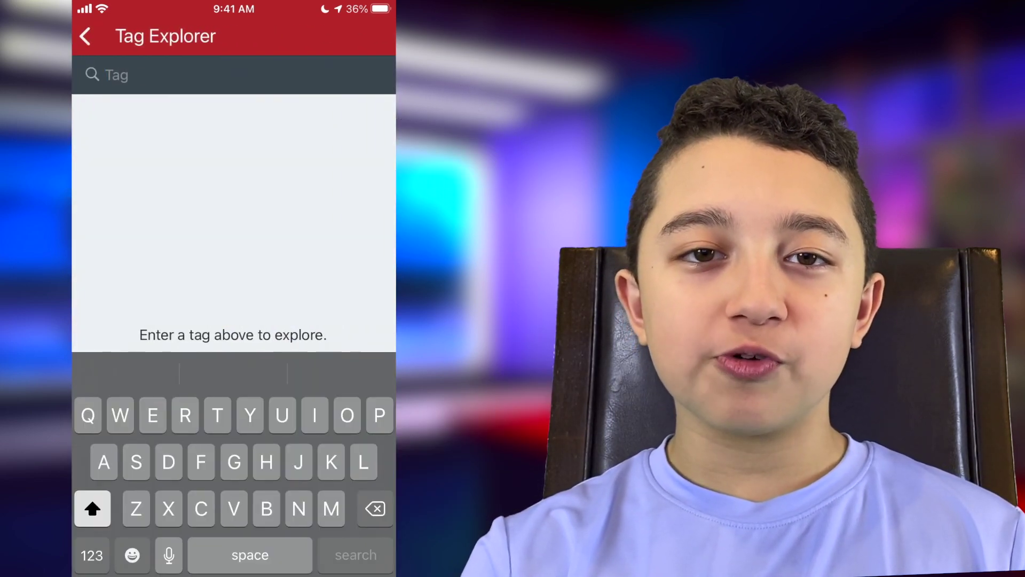
{"action": "type", "text": "Fort nite s"}
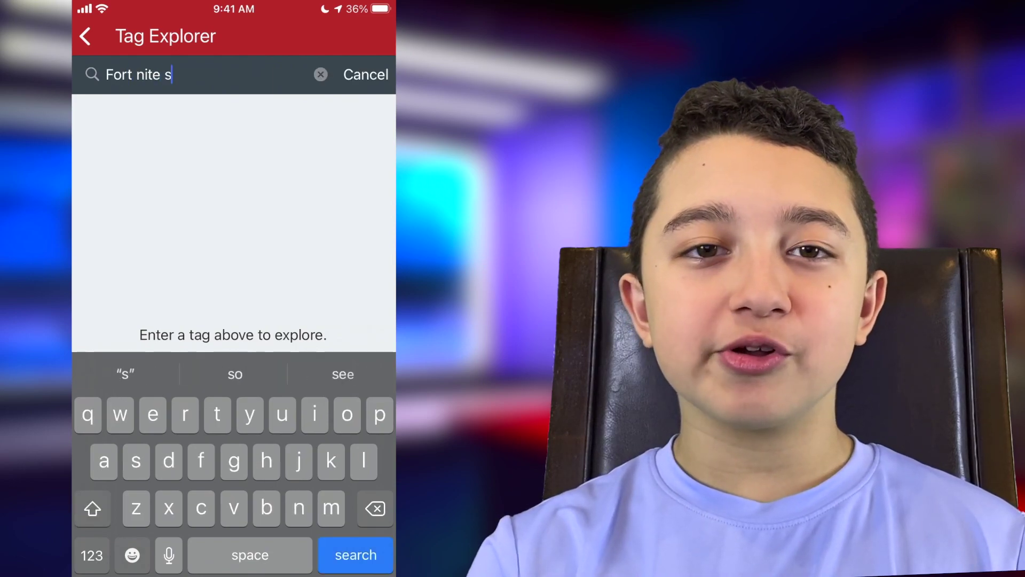
{"action": "type", "text": "olo 22 kills Win li"}
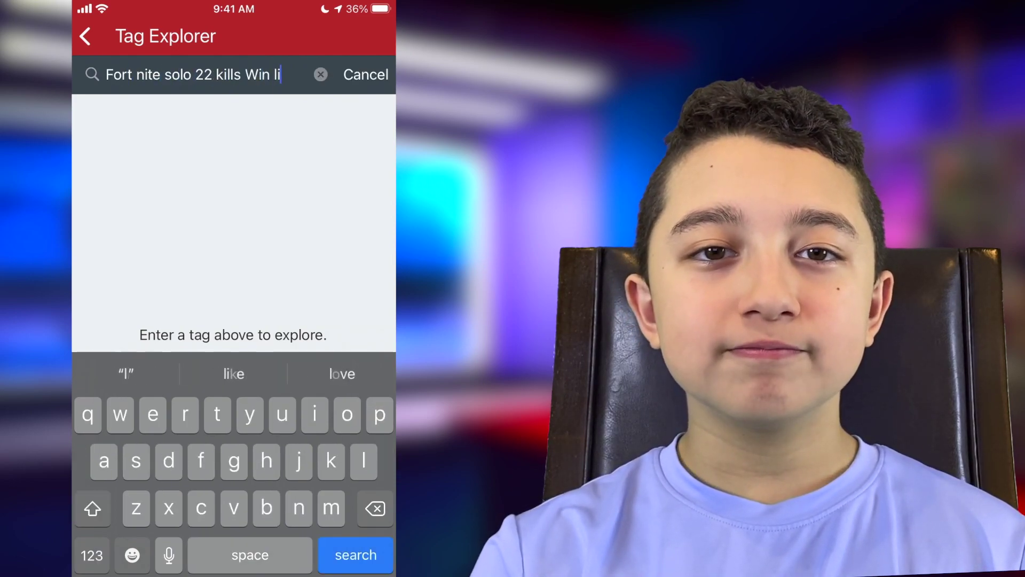
{"action": "type", "text": "ve"}
{"action": "key", "text": "Return"}
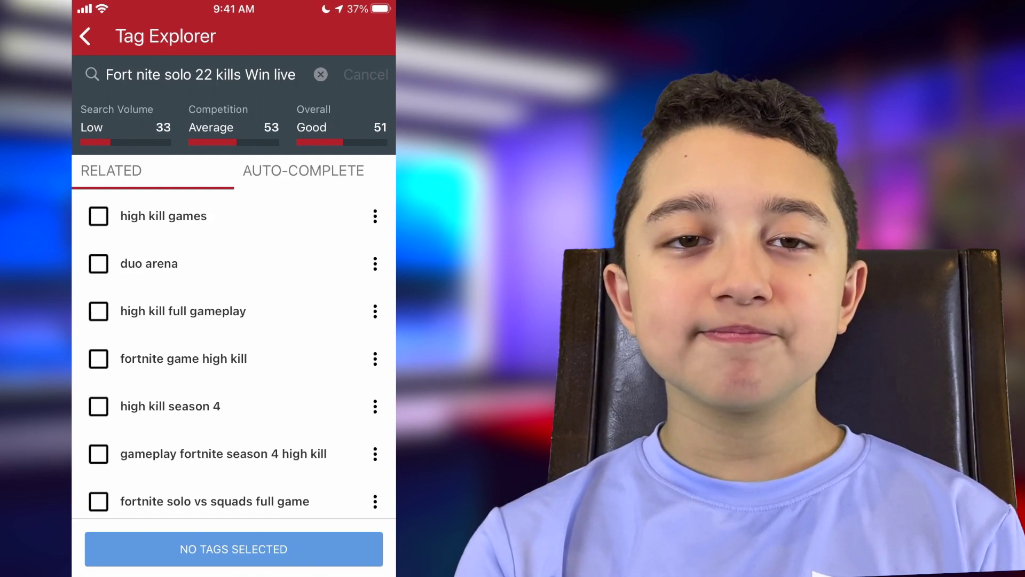
Explore the related 'full gameplay solo vs squads' tag to see its score
{"action": "scroll", "coordinate": [234, 352], "scroll_direction": "down", "scroll_amount": 3}
{"action": "left_click", "coordinate": [375, 391]}
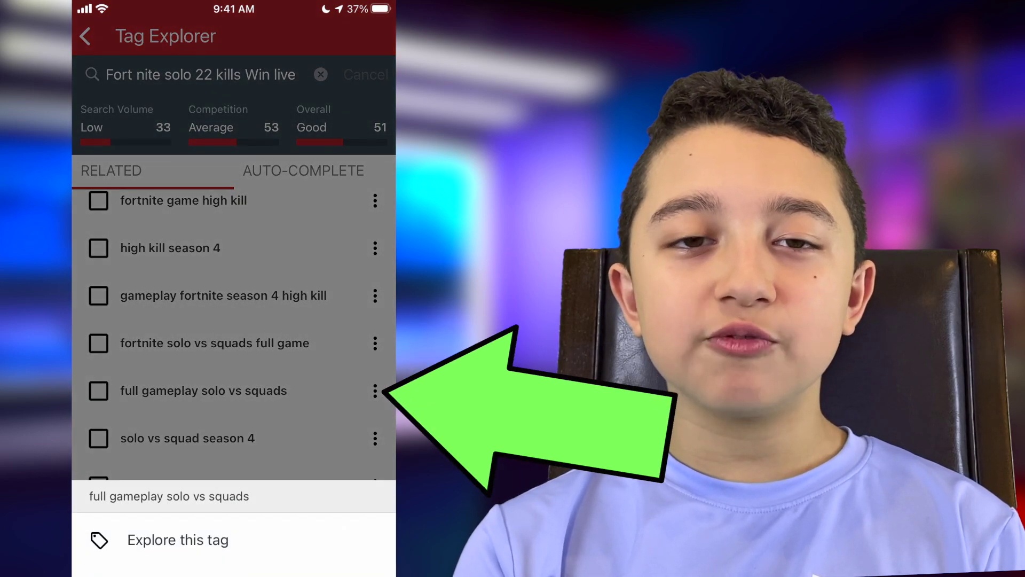
{"action": "left_click", "coordinate": [178, 540]}
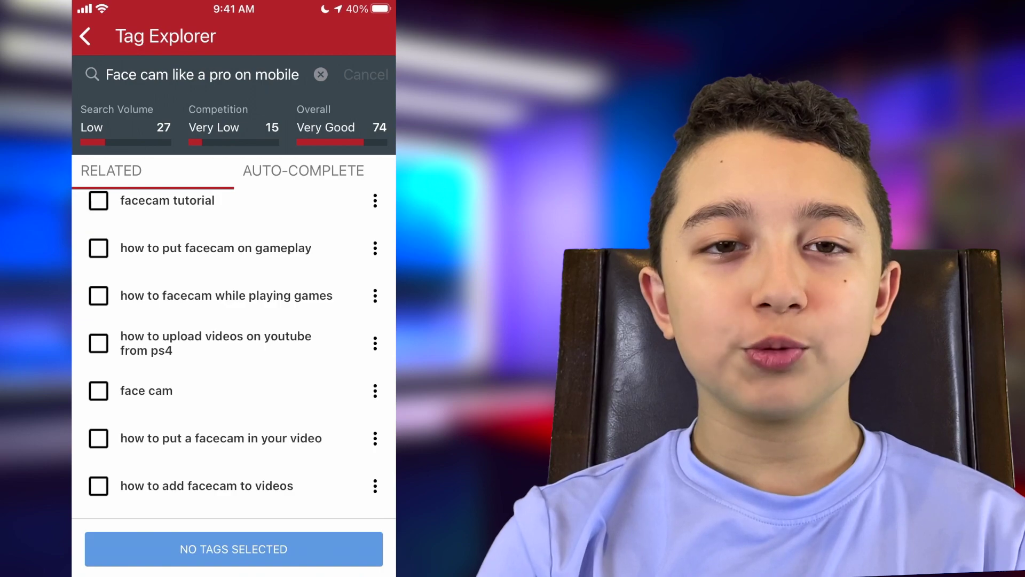
{"action": "scroll", "coordinate": [233, 352], "scroll_direction": "up", "scroll_amount": 2}
{"action": "scroll", "coordinate": [234, 353], "scroll_direction": "down", "scroll_amount": 6}
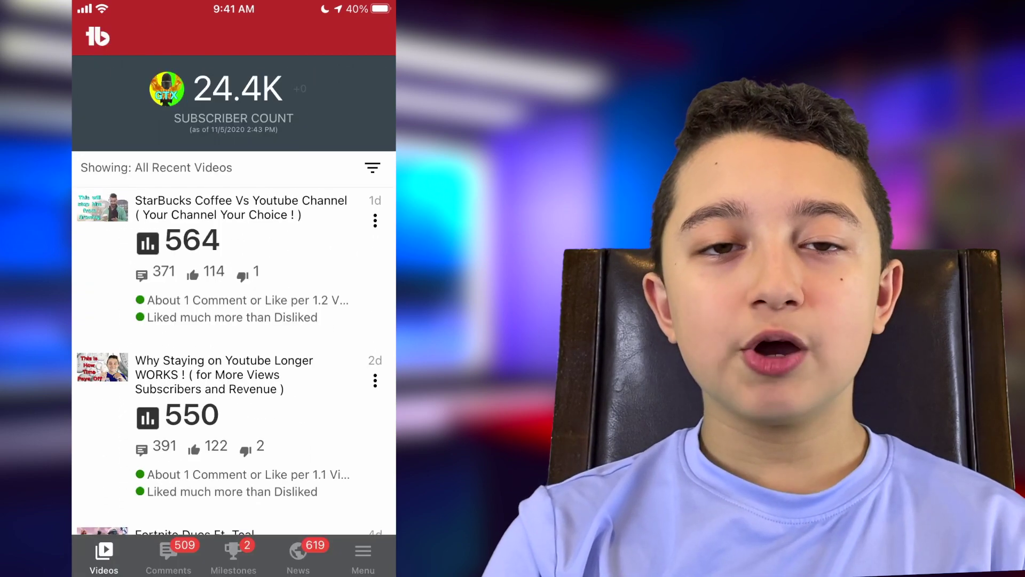
Find the Camera Test iPhone 12 Pro video and look over its Best Practices checklist
{"action": "scroll", "coordinate": [229, 361], "scroll_direction": "down", "scroll_amount": 10}
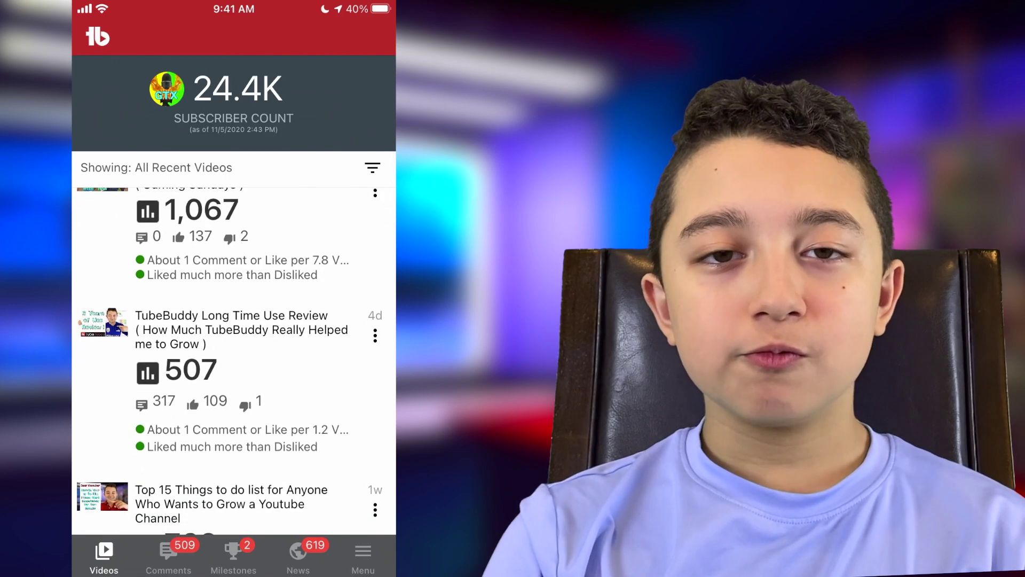
{"action": "scroll", "coordinate": [230, 361], "scroll_direction": "down", "scroll_amount": 7}
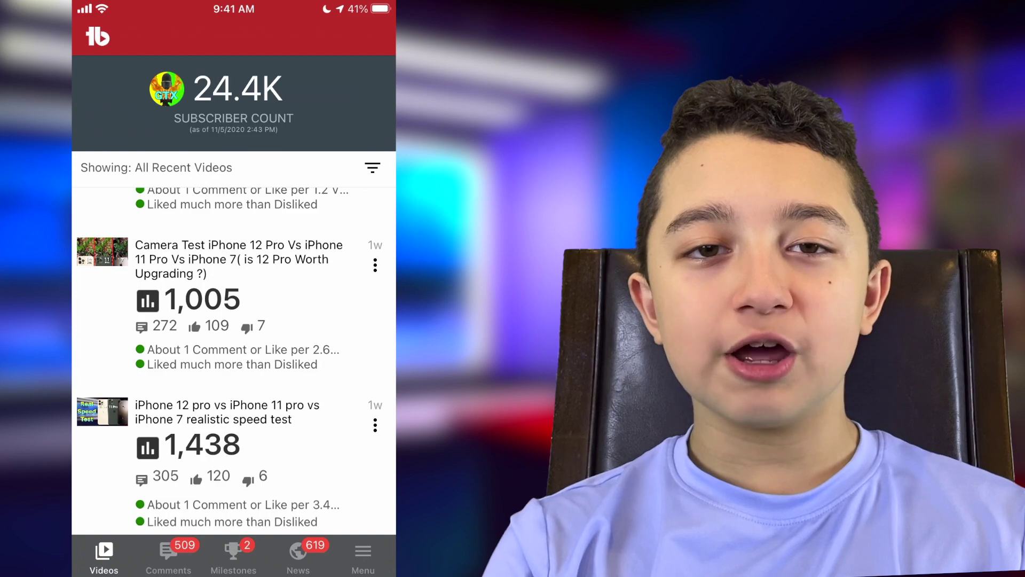
{"action": "left_click", "coordinate": [238, 259]}
{"action": "scroll", "coordinate": [234, 294], "scroll_direction": "down", "scroll_amount": 5}
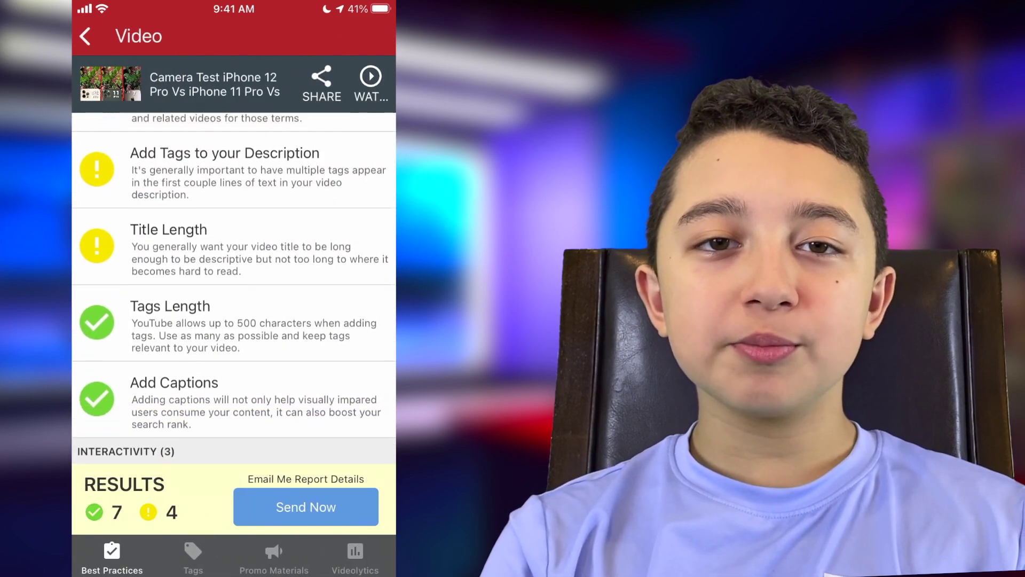
{"action": "scroll", "coordinate": [233, 294], "scroll_direction": "down", "scroll_amount": 5}
{"action": "scroll", "coordinate": [234, 294], "scroll_direction": "up", "scroll_amount": 5}
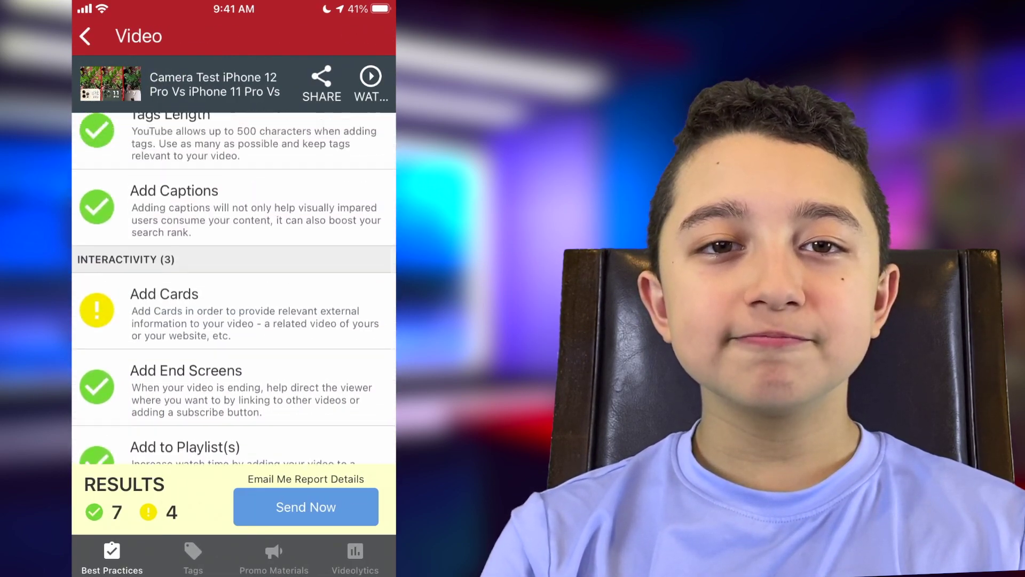
Show the Camera Test video's tags and scroll through the list
{"action": "left_click", "coordinate": [193, 556]}
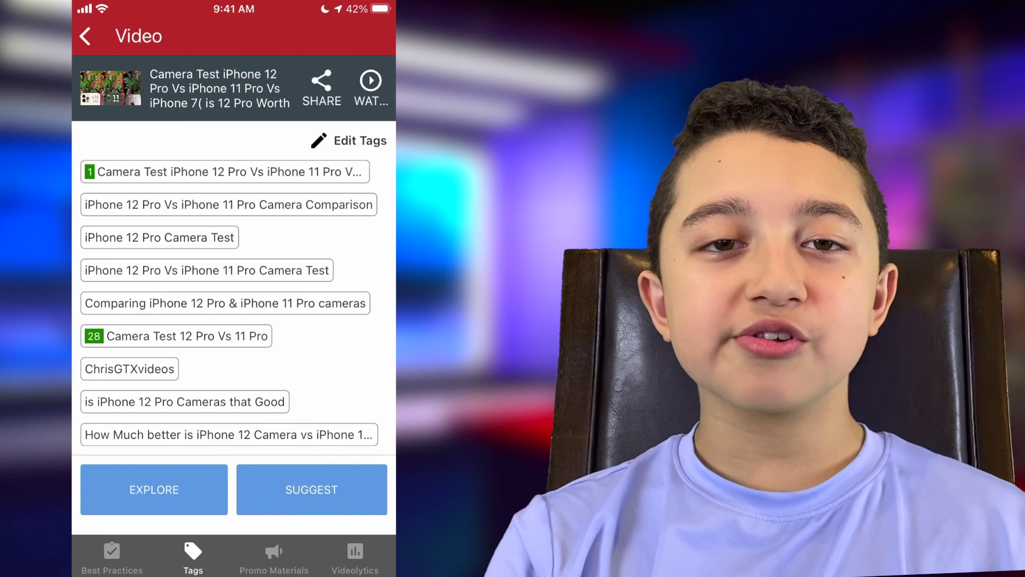
{"action": "scroll", "coordinate": [230, 303], "scroll_direction": "down", "scroll_amount": 1}
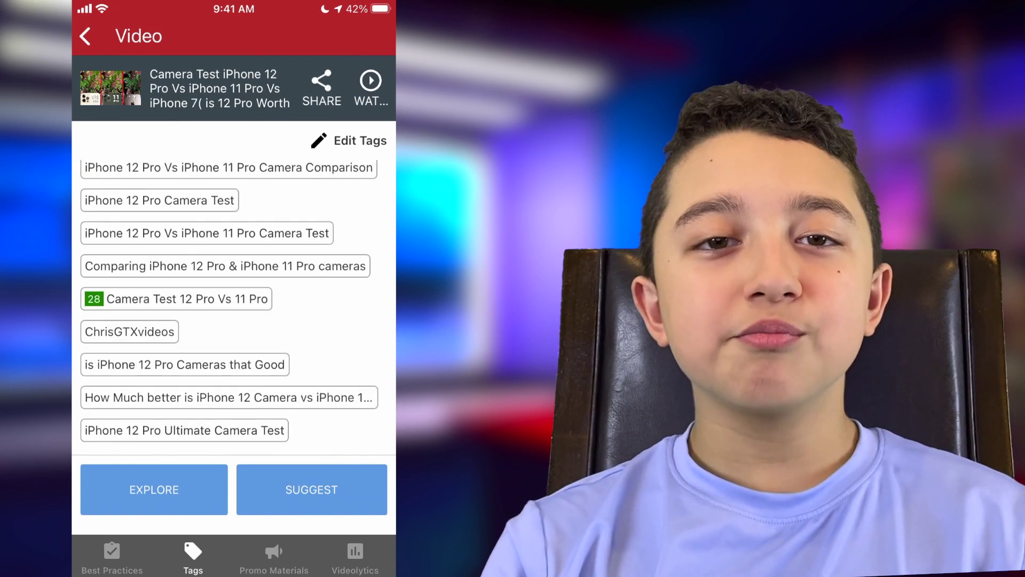
{"action": "scroll", "coordinate": [229, 302], "scroll_direction": "up", "scroll_amount": 2}
{"action": "scroll", "coordinate": [229, 303], "scroll_direction": "down", "scroll_amount": 2}
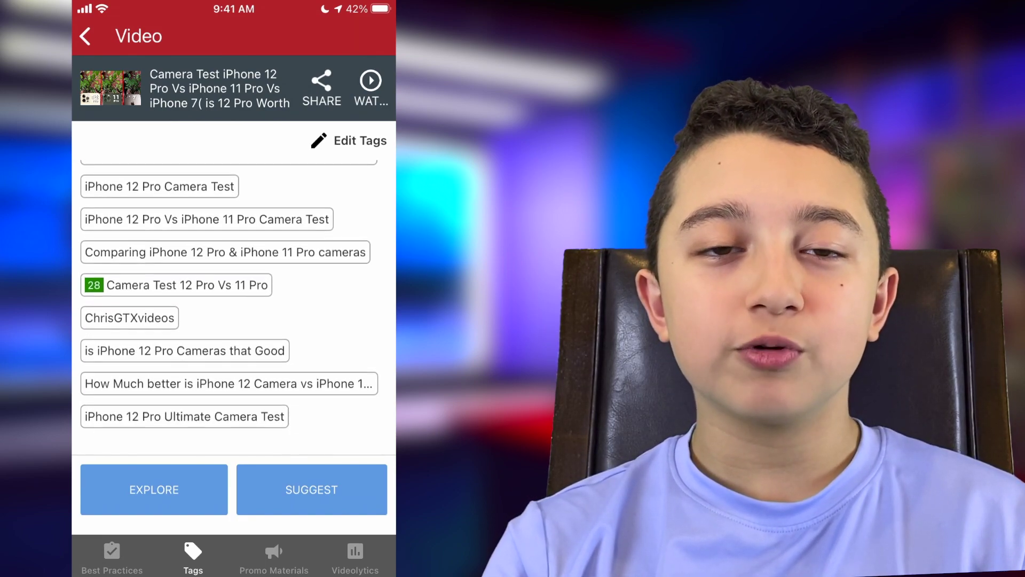
{"action": "scroll", "coordinate": [230, 303], "scroll_direction": "up", "scroll_amount": 1}
{"action": "scroll", "coordinate": [230, 303], "scroll_direction": "down", "scroll_amount": 1}
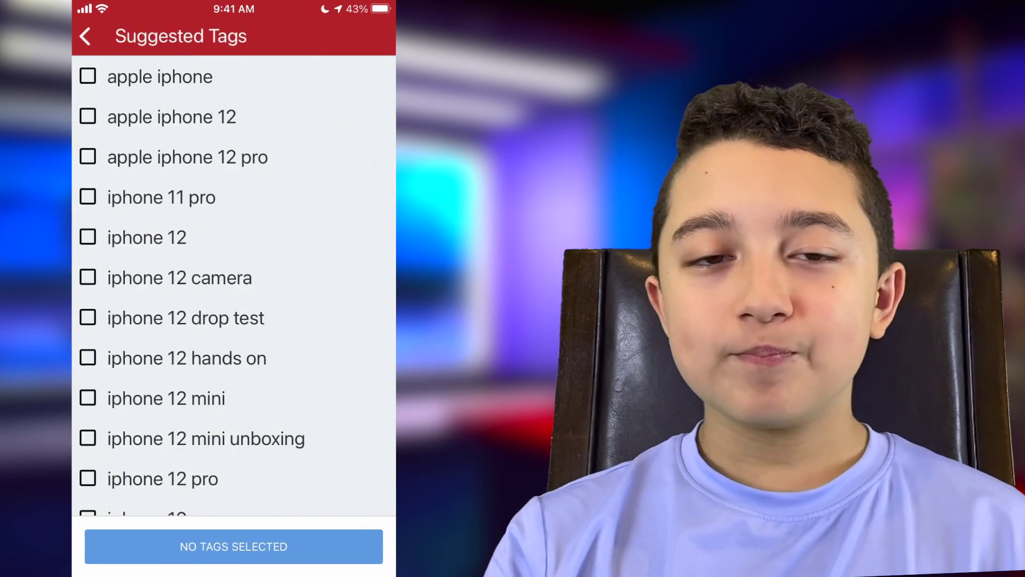
Tick 'apple iphone 12 pro' and 'iphone 12 hands on', copy both to the video, and confirm
{"action": "left_click", "coordinate": [88, 157]}
{"action": "scroll", "coordinate": [234, 285], "scroll_direction": "down", "scroll_amount": 2}
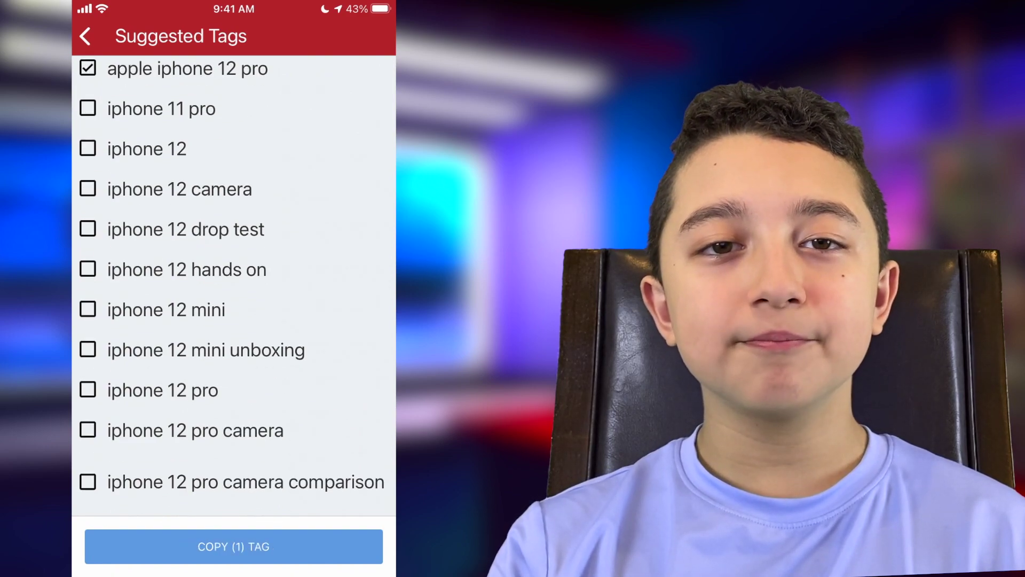
{"action": "left_click", "coordinate": [88, 268]}
{"action": "left_click", "coordinate": [233, 546]}
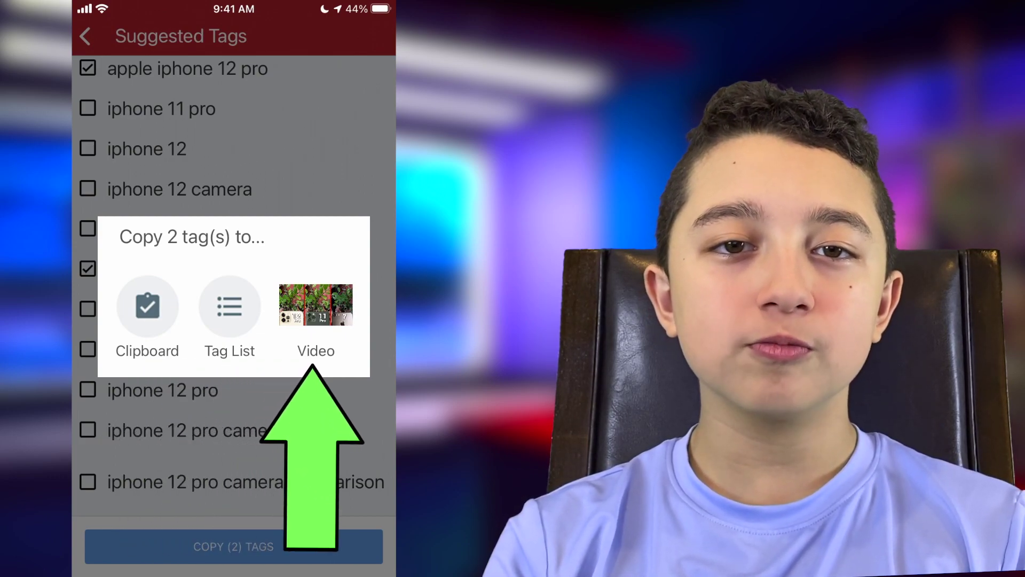
{"action": "left_click", "coordinate": [316, 304]}
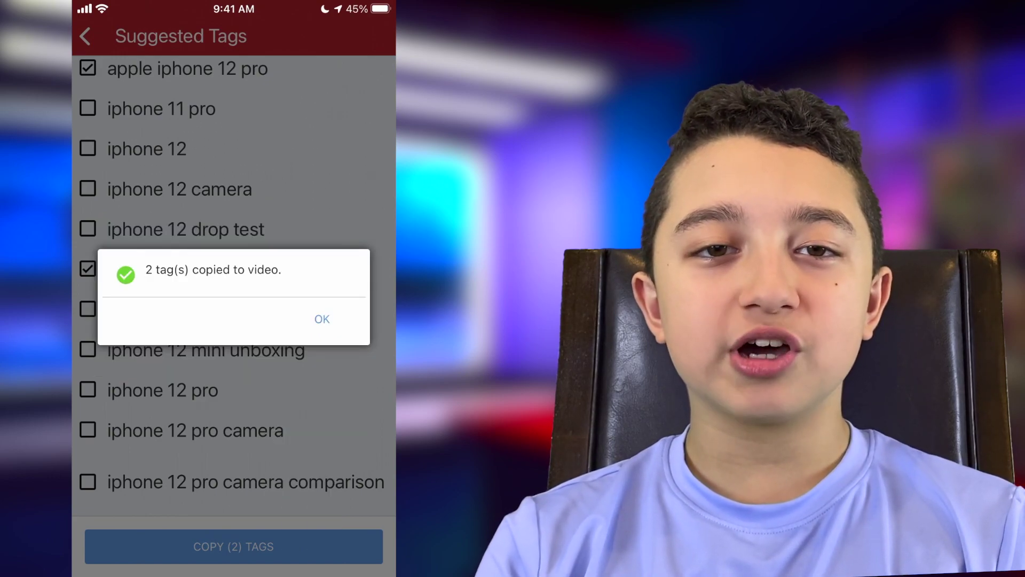
{"action": "left_click", "coordinate": [322, 319]}
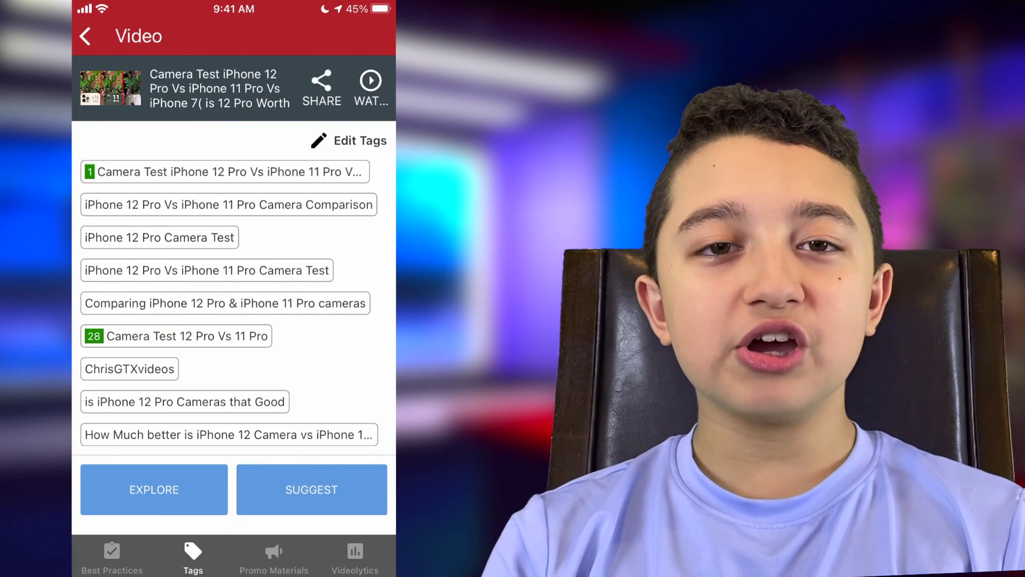
{"action": "scroll", "coordinate": [230, 300], "scroll_direction": "down", "scroll_amount": 3}
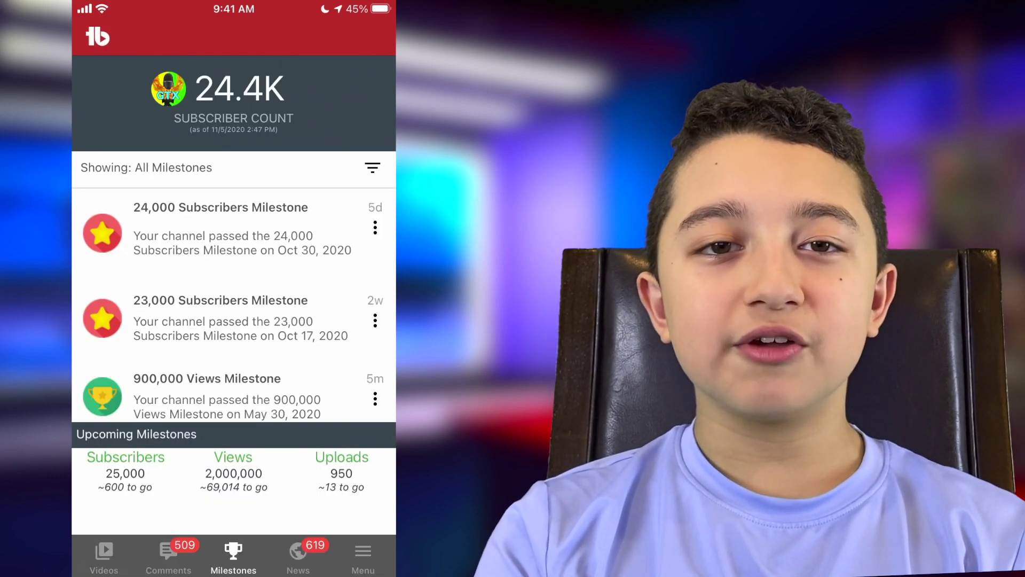
View the 24,000 Subscribers Milestone entry on the Milestones tab
{"action": "left_click", "coordinate": [240, 230]}
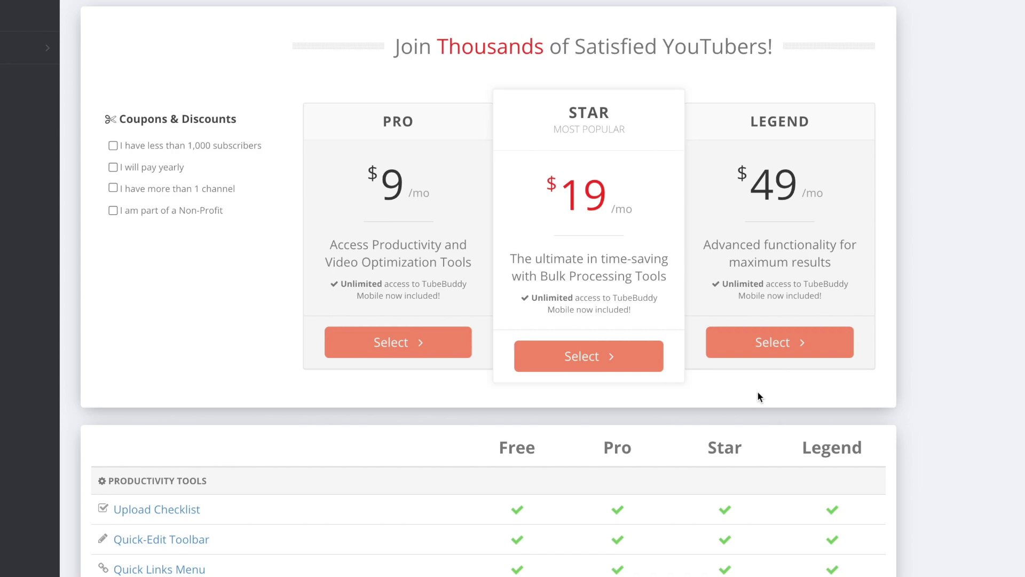
On the pricing page, tick 'I have less than 1,000 subscribers' and 'I will pay yearly'
{"action": "scroll", "coordinate": [855, 372], "scroll_direction": "down", "scroll_amount": 2}
{"action": "scroll", "coordinate": [856, 370], "scroll_direction": "down", "scroll_amount": 3}
{"action": "scroll", "coordinate": [856, 369], "scroll_direction": "down", "scroll_amount": 3}
{"action": "scroll", "coordinate": [856, 369], "scroll_direction": "down", "scroll_amount": 2}
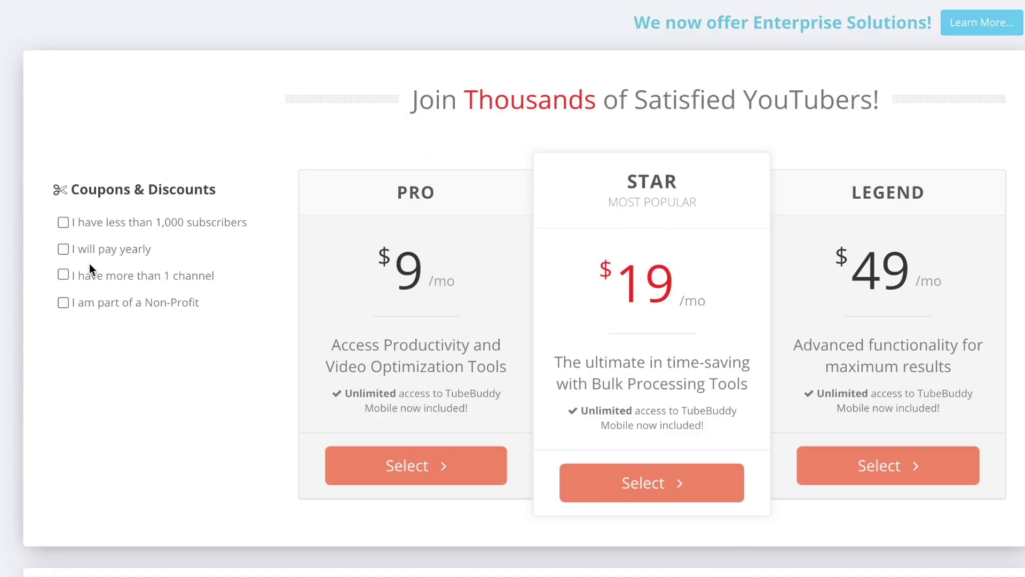
{"action": "left_click", "coordinate": [63, 224]}
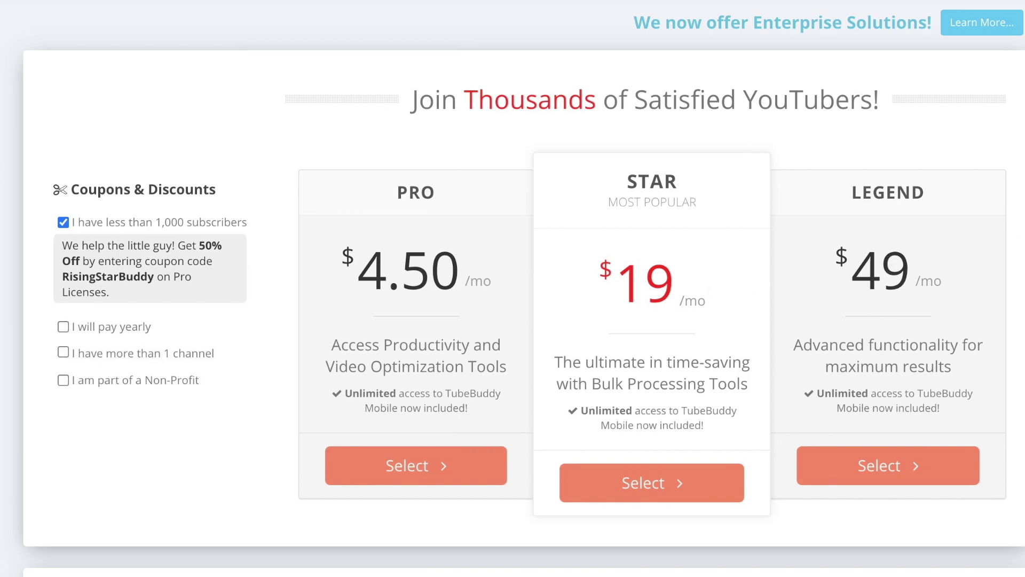
{"action": "left_click", "coordinate": [63, 327]}
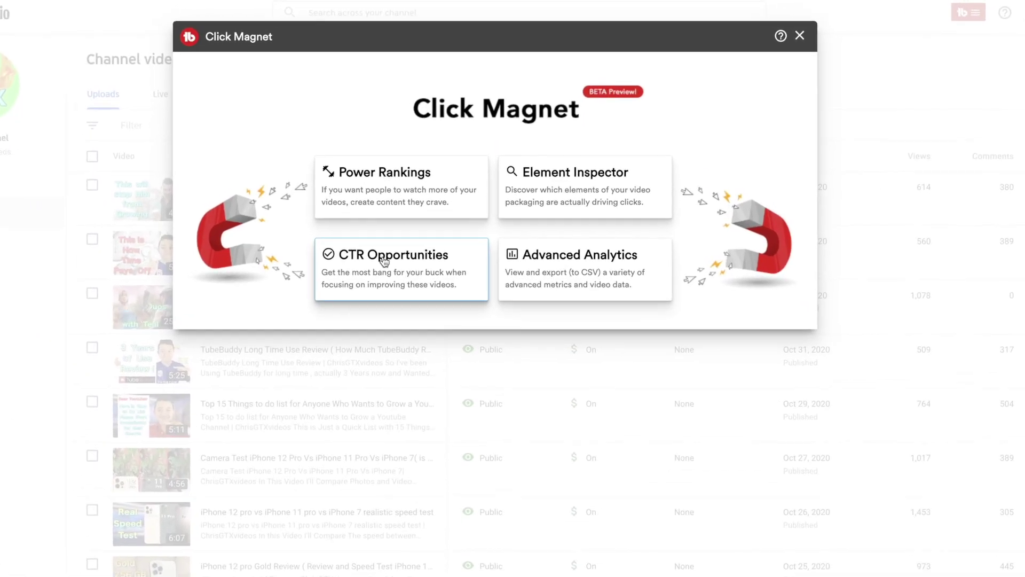
Show Click Magnet's CTR Opportunities list of videos
{"action": "left_click", "coordinate": [390, 241]}
{"action": "scroll", "coordinate": [694, 194], "scroll_direction": "down", "scroll_amount": 3}
{"action": "scroll", "coordinate": [760, 264], "scroll_direction": "up", "scroll_amount": 5}
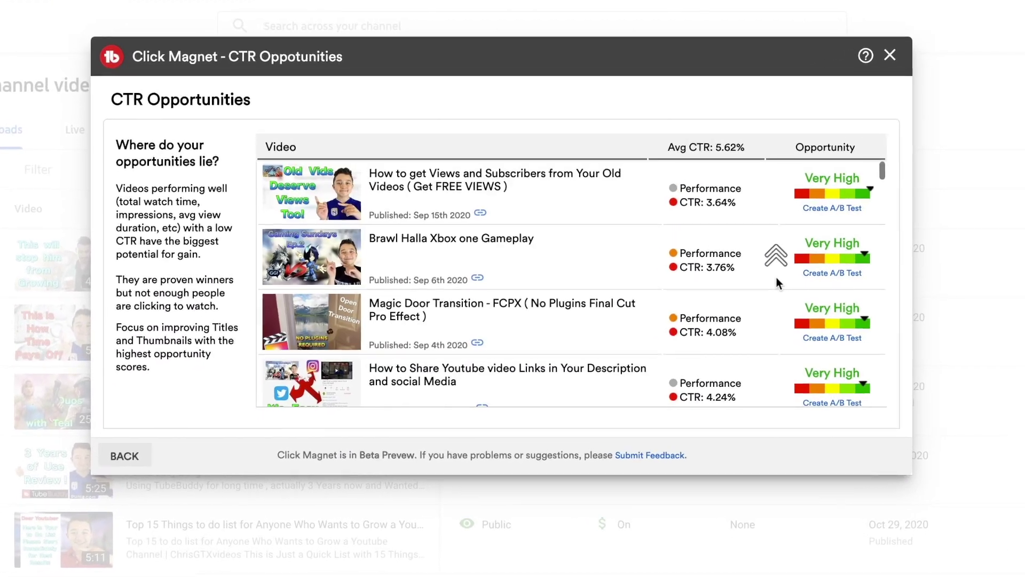